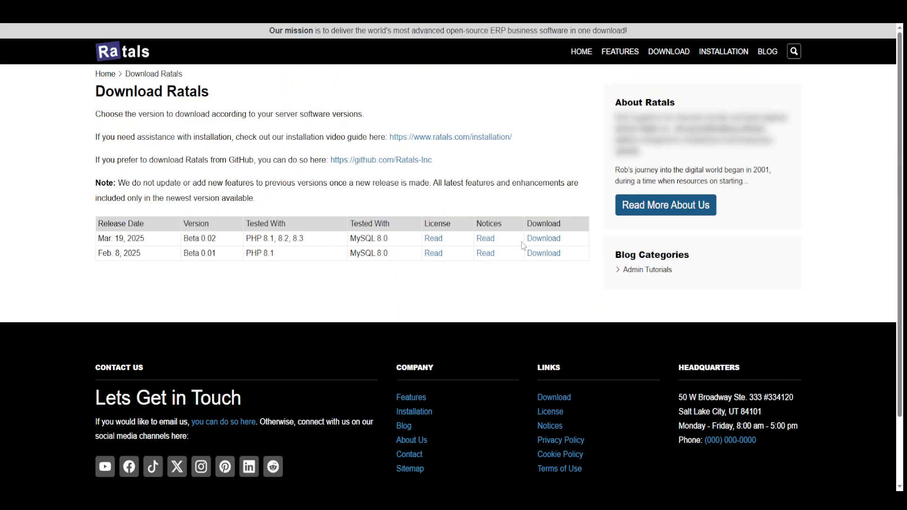
Step: Check the PHP versions listed for Beta 0.02 and locate the downloaded Ratals archive on the desktop
mouse_move(262, 238)
left_mouse_down()
mouse_move(295, 238)
mouse_move(278, 238)
left_mouse_up()
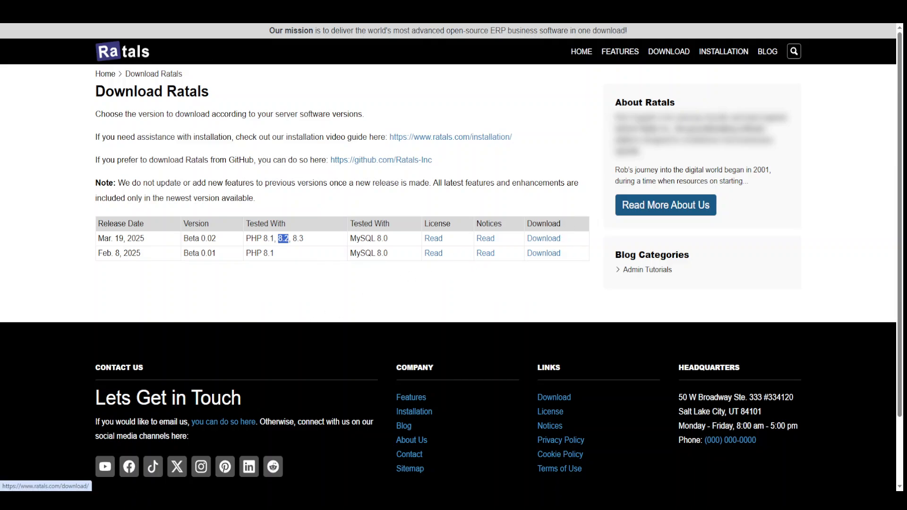
left_click_drag(431, 1, 428, 28)
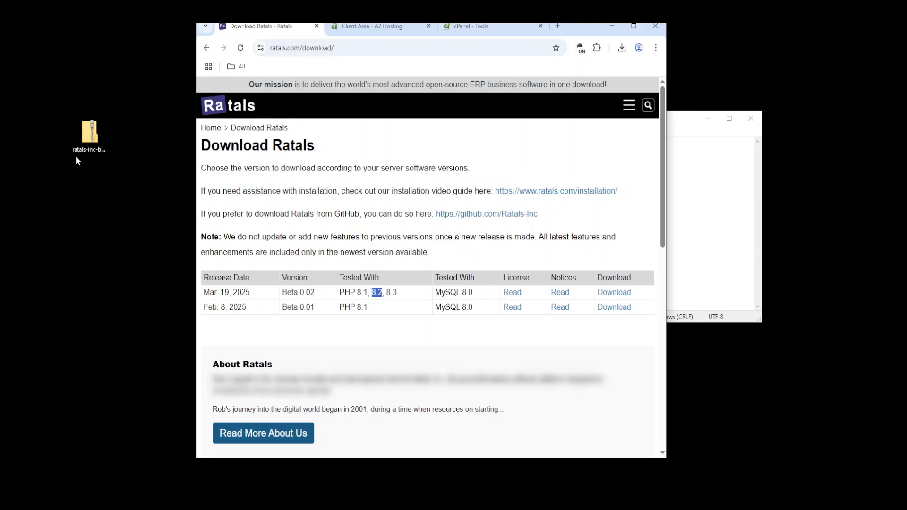
left_click(634, 26)
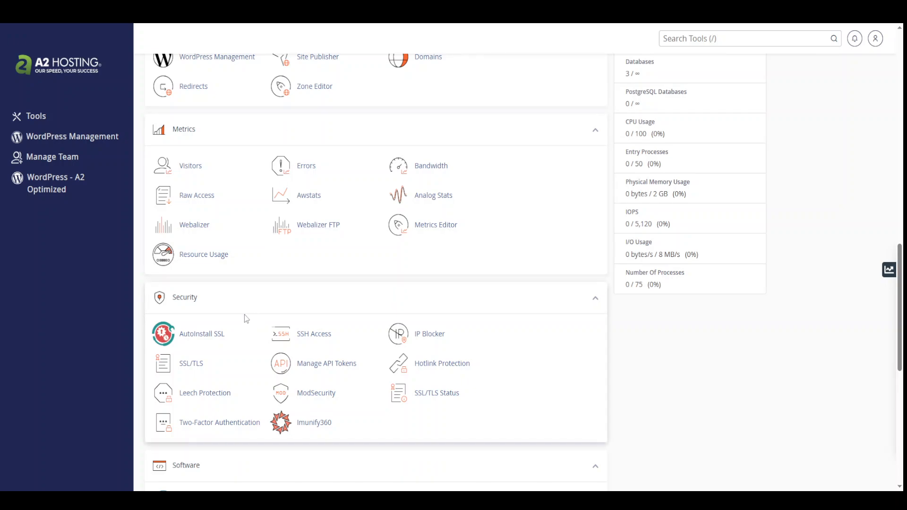
Step: Open File Manager from cPanel in a new tab and go to the public_html/ratalsdemo folder
scroll(239, 319, "up", 4)
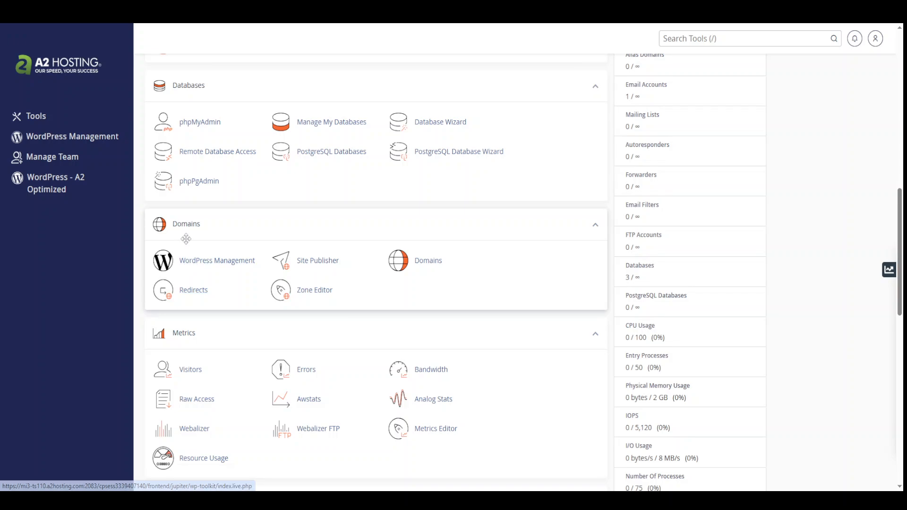
scroll(190, 249, "up", 4)
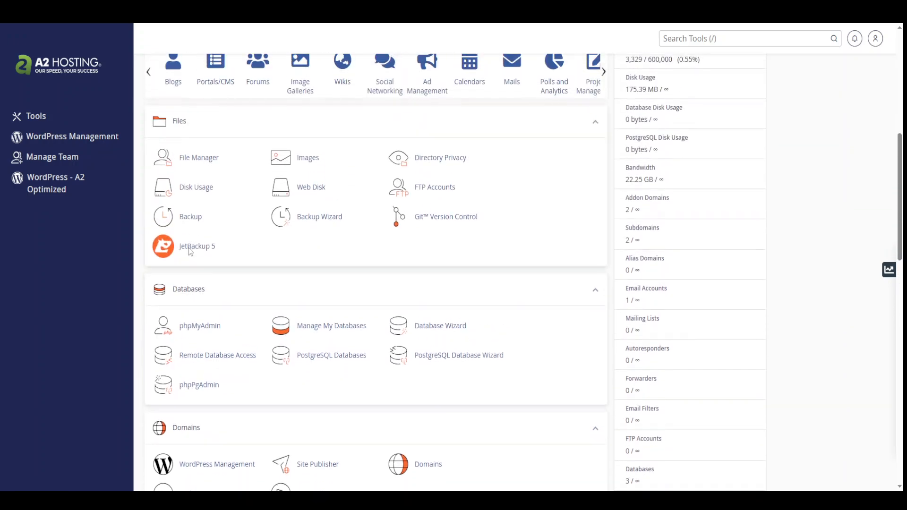
right_click(197, 161)
left_click(222, 171)
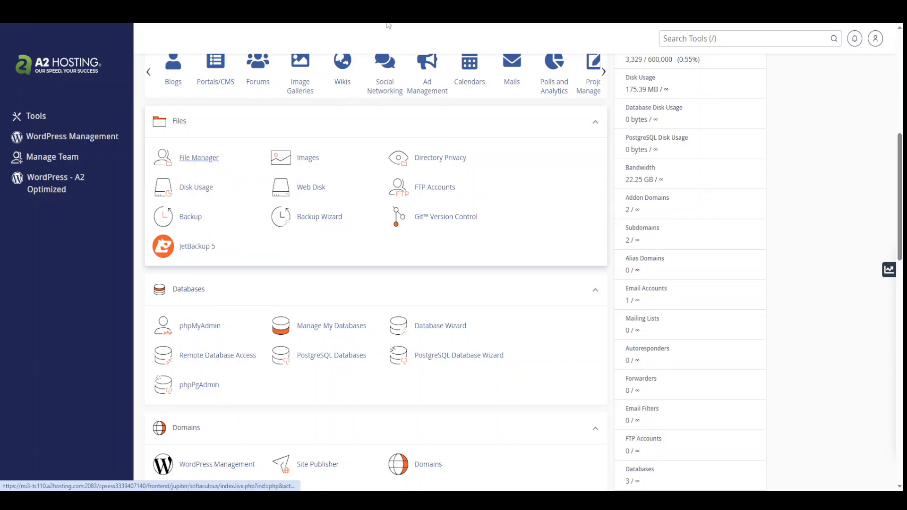
key("ctrl+Tab")
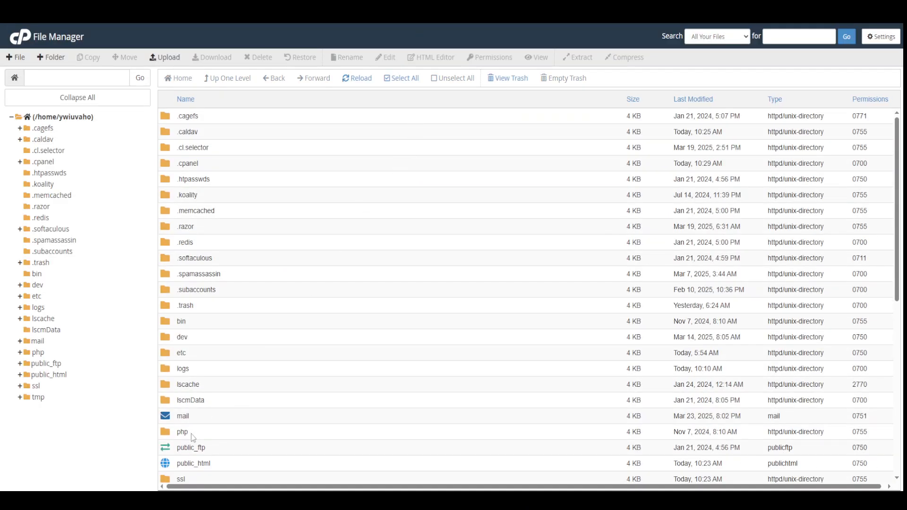
double_click(169, 464)
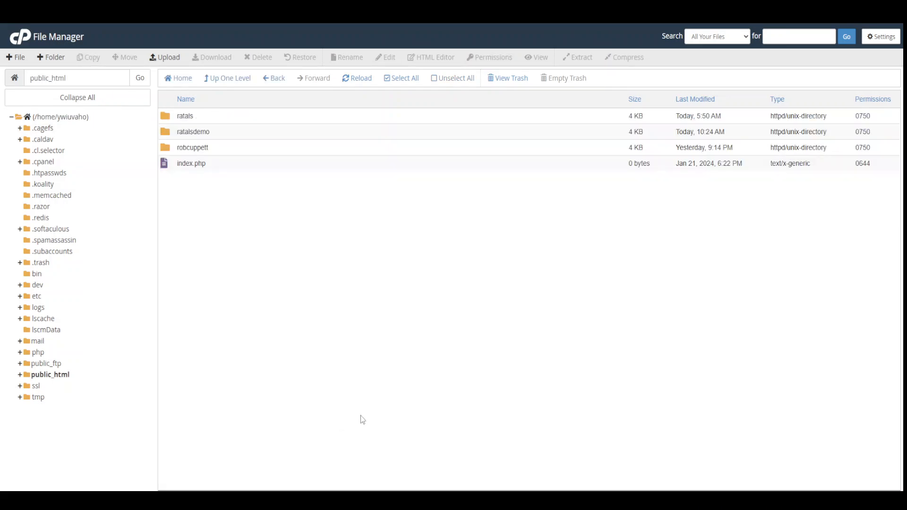
double_click(168, 133)
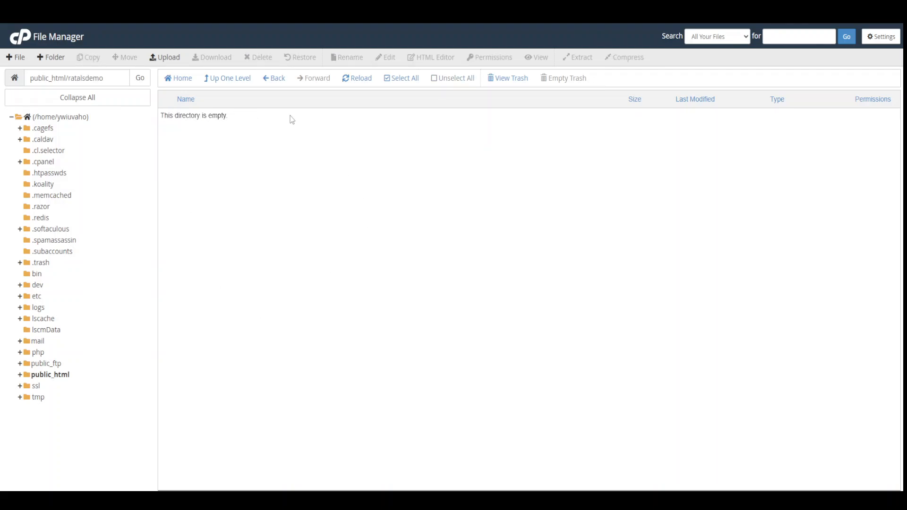
Step: Upload ratals-inc-beta-0-02.zip from the desktop to the ratalsdemo folder and reload the file list
left_click(171, 60)
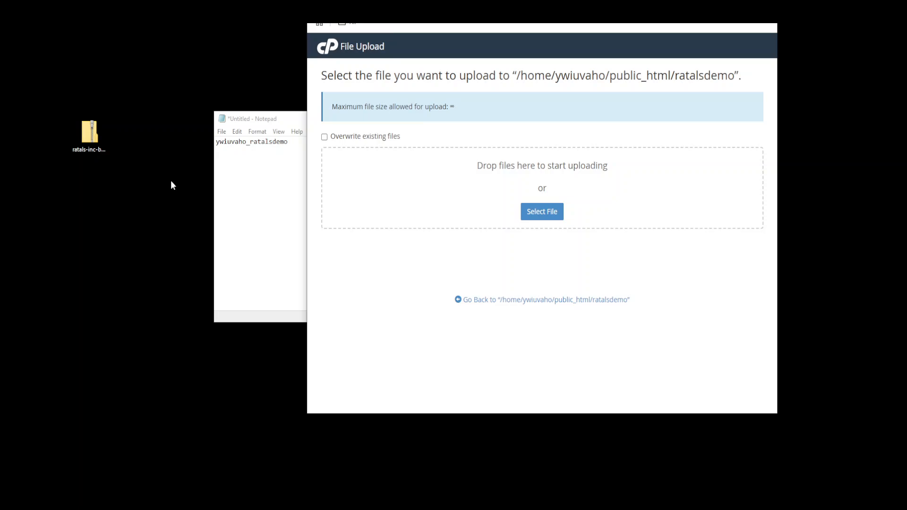
left_click(96, 141)
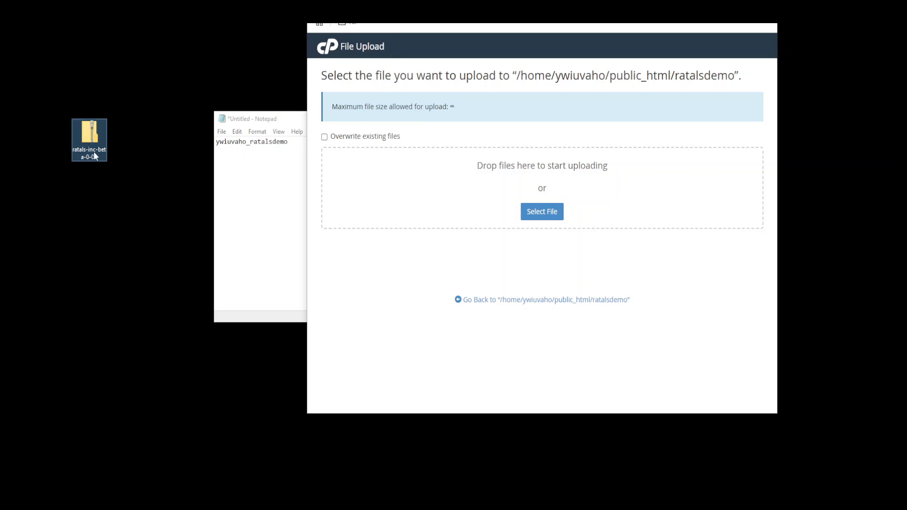
left_click_drag(94, 156, 537, 204)
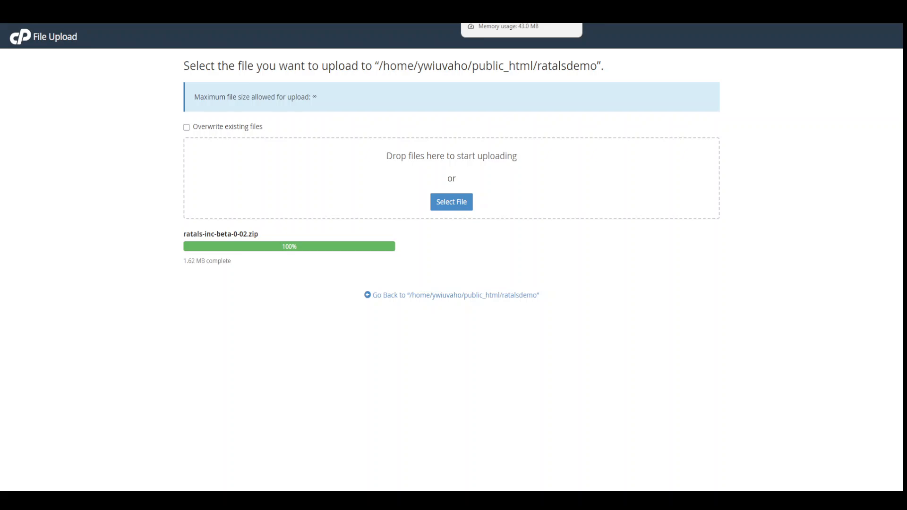
left_click(571, 14)
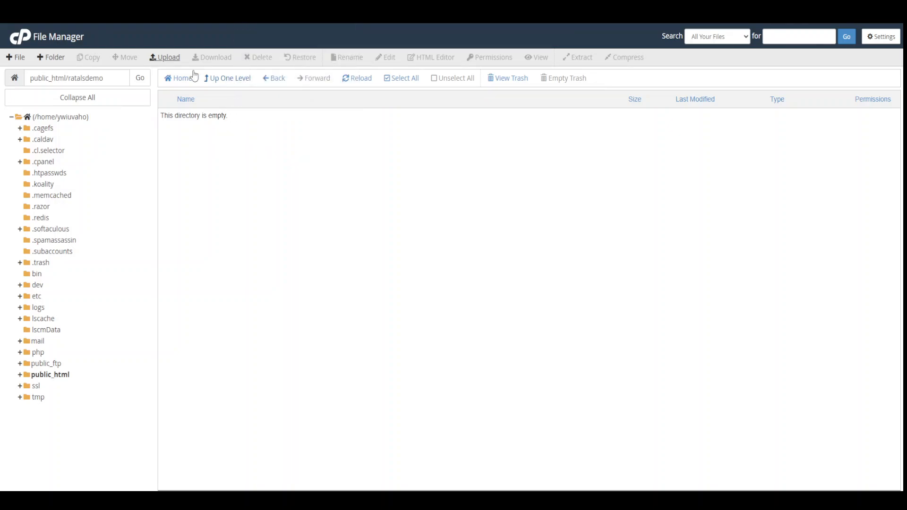
left_click(363, 81)
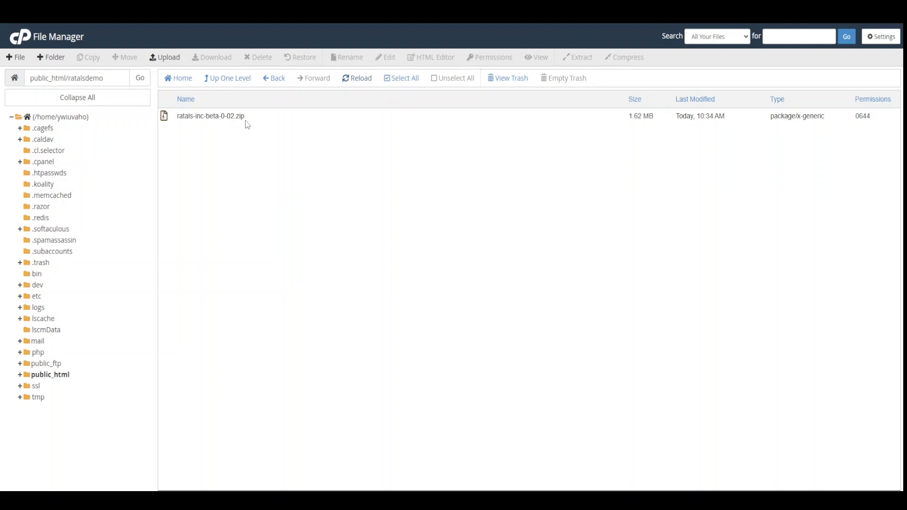
Step: Extract ratals-inc-beta-0-02.zip into /public_html/ratalsdemo and reload the file list
left_click(165, 122)
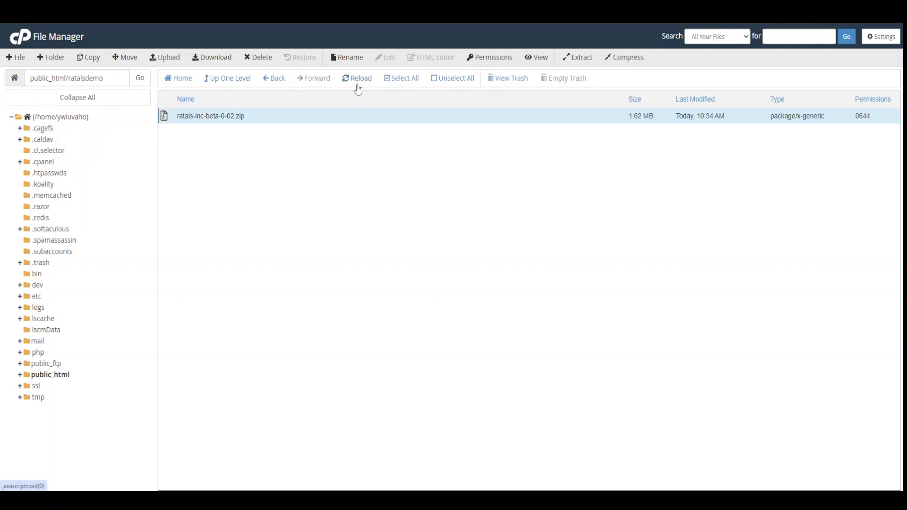
left_click(171, 126)
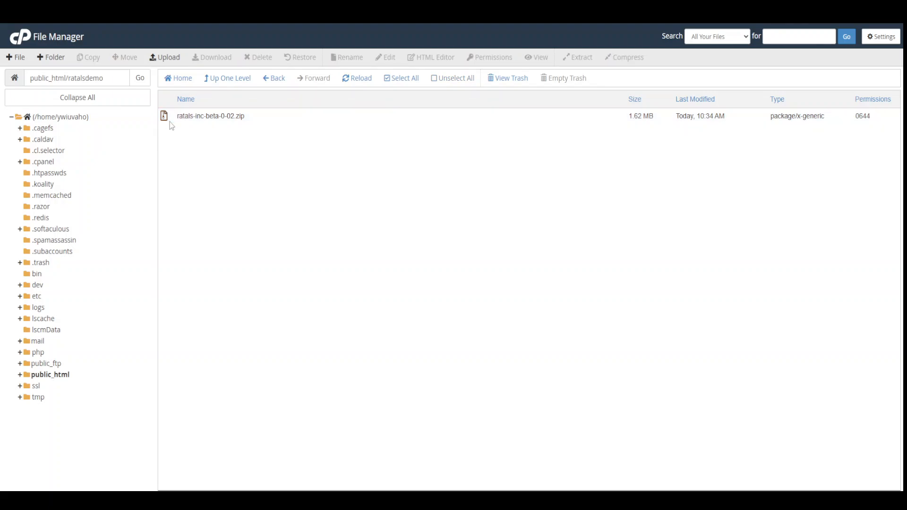
left_click(184, 124)
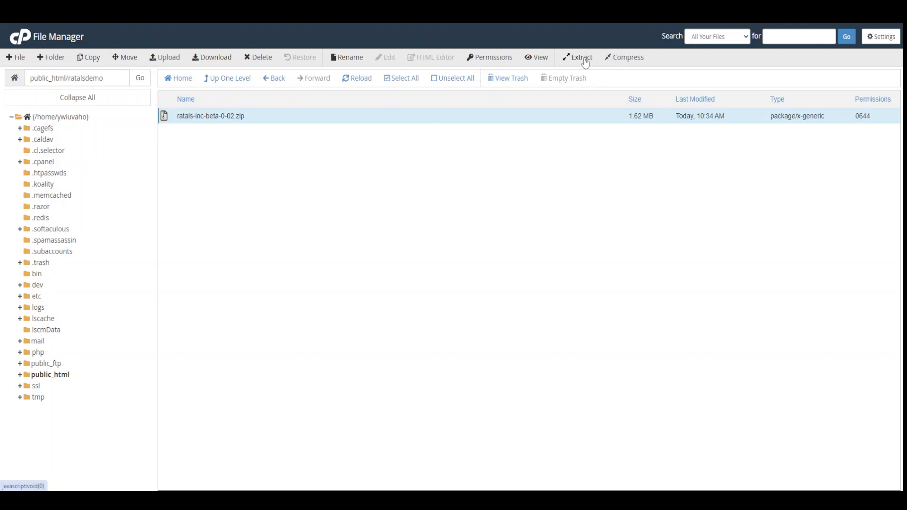
left_click_drag(69, 78, 104, 78)
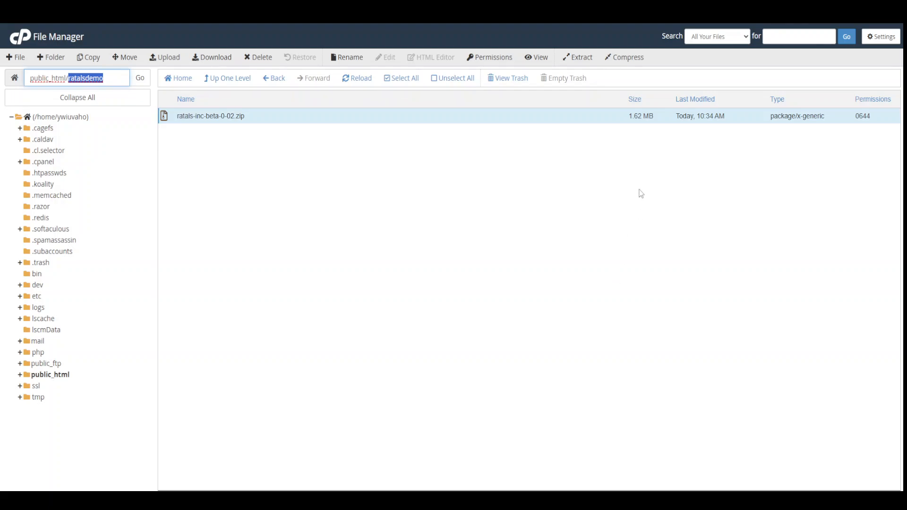
left_click(583, 63)
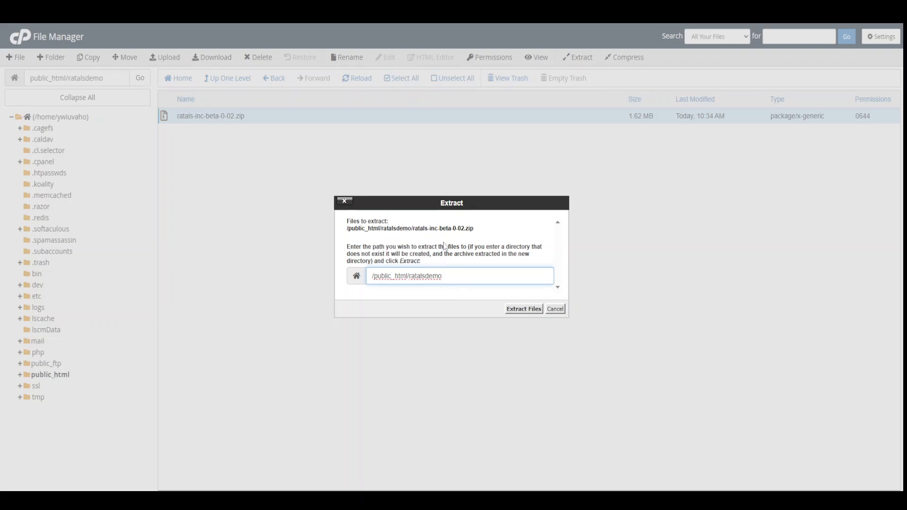
left_click(523, 310)
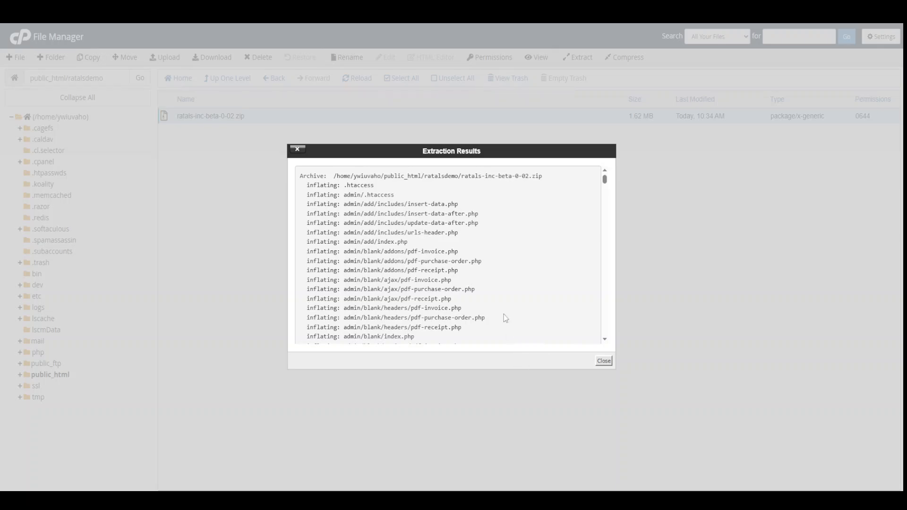
left_click(604, 362)
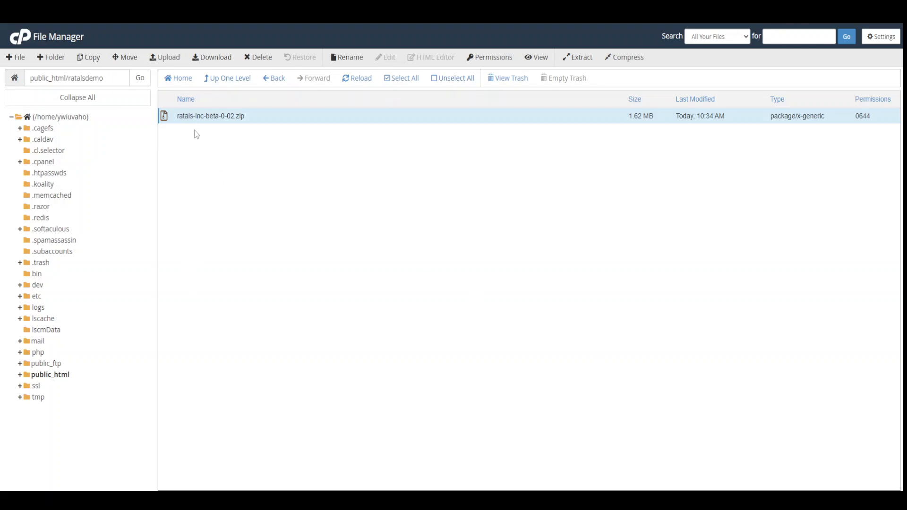
left_click(356, 80)
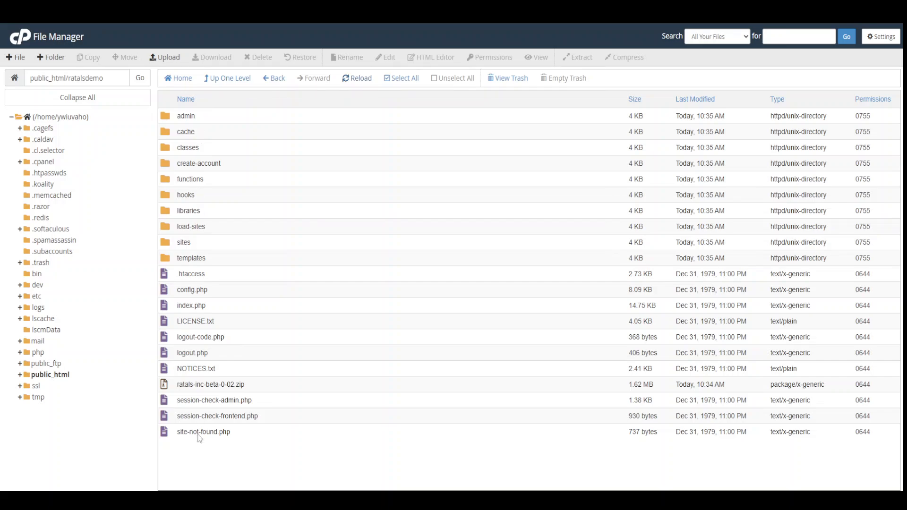
Step: Permanently delete ratals-inc-beta-0-02.zip from the ratalsdemo folder, skipping the trash
left_click(170, 389)
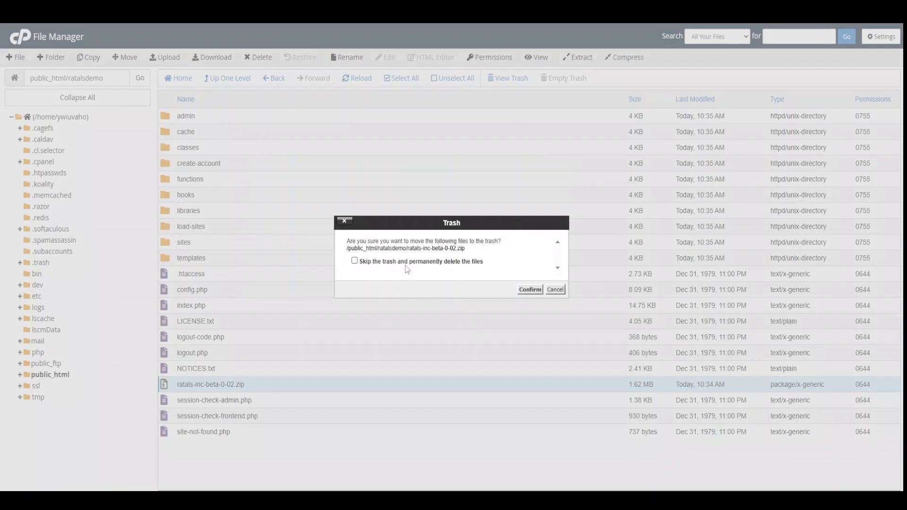
left_click(355, 261)
left_click(530, 290)
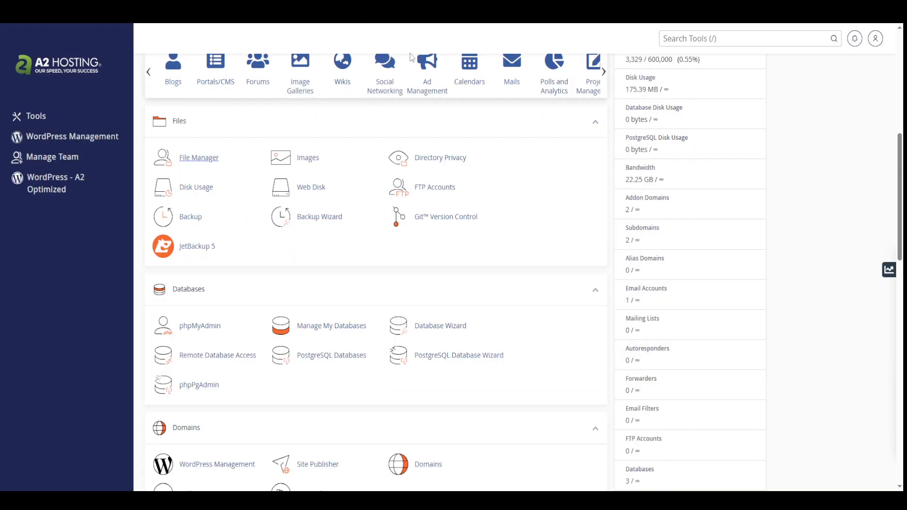
Step: Open phpMyAdmin from cPanel in a new tab and view the structure of the ratalsdemo database
scroll(234, 352, "down", 2)
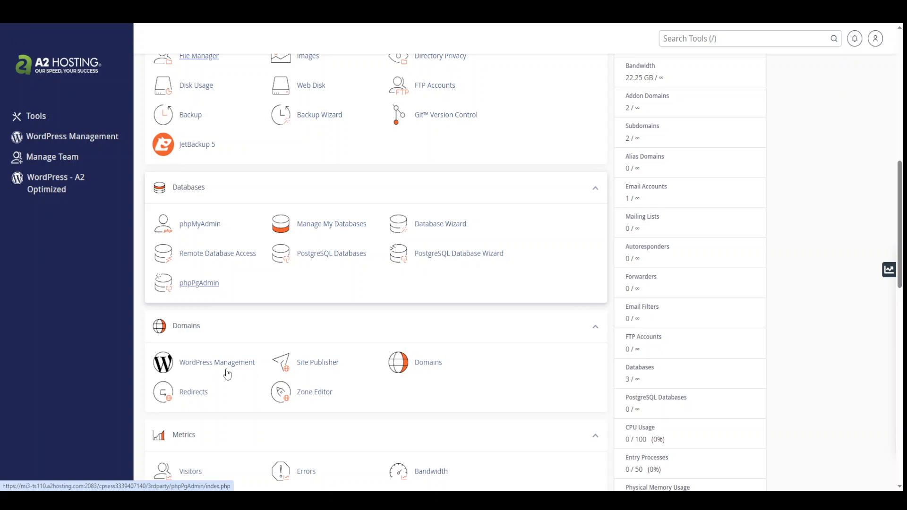
right_click(200, 230)
left_click(222, 240)
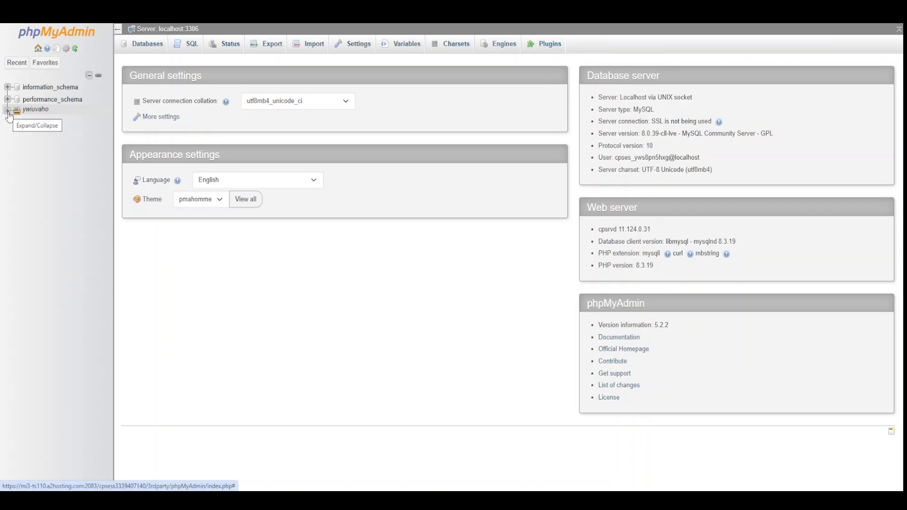
left_click(7, 110)
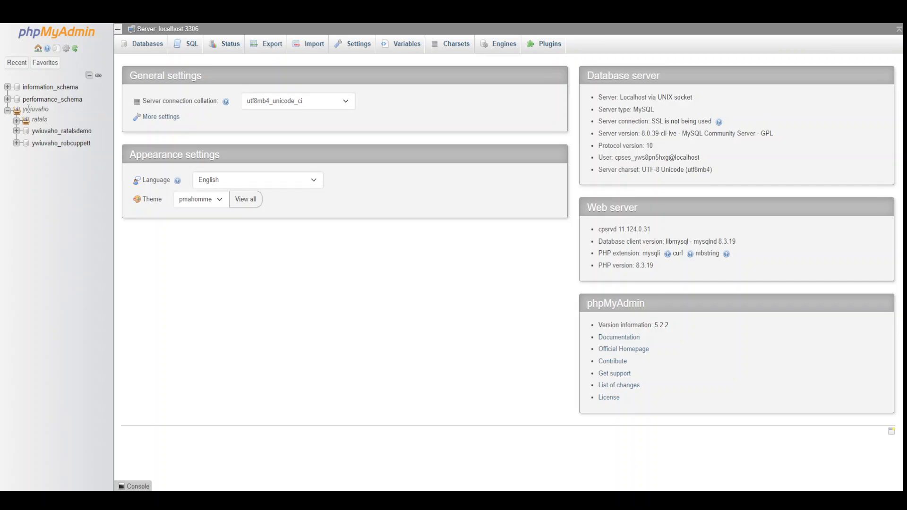
left_click(72, 136)
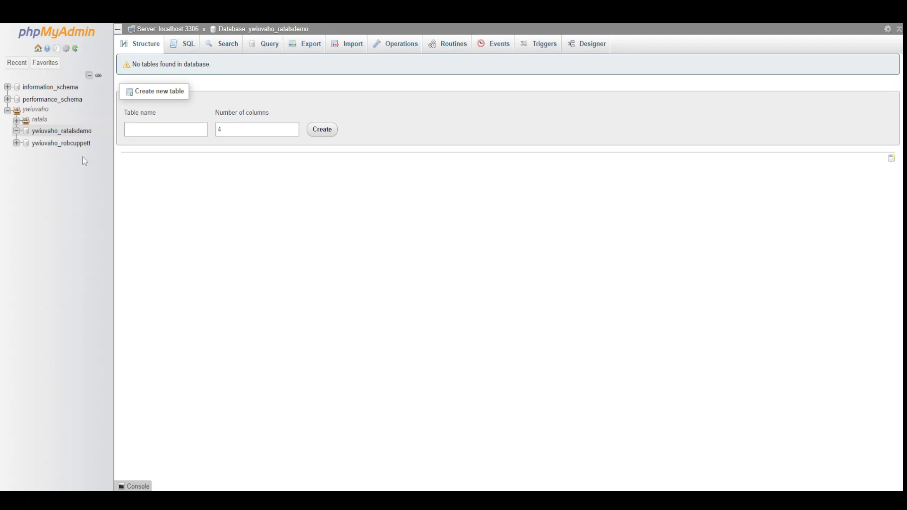
Step: Load ratalsdemo.com in a new browser tab and examine the https part of its address
left_click(302, 36)
left_click(501, 14)
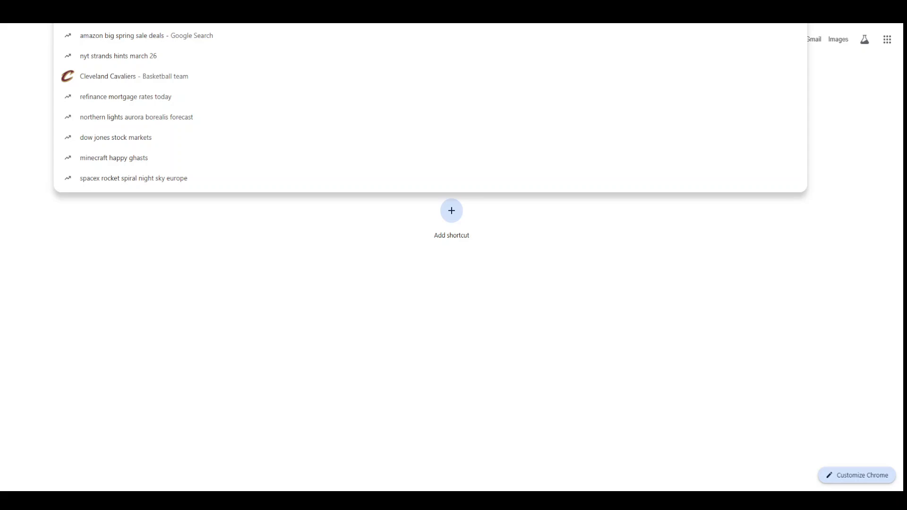
type("ratalsdem")
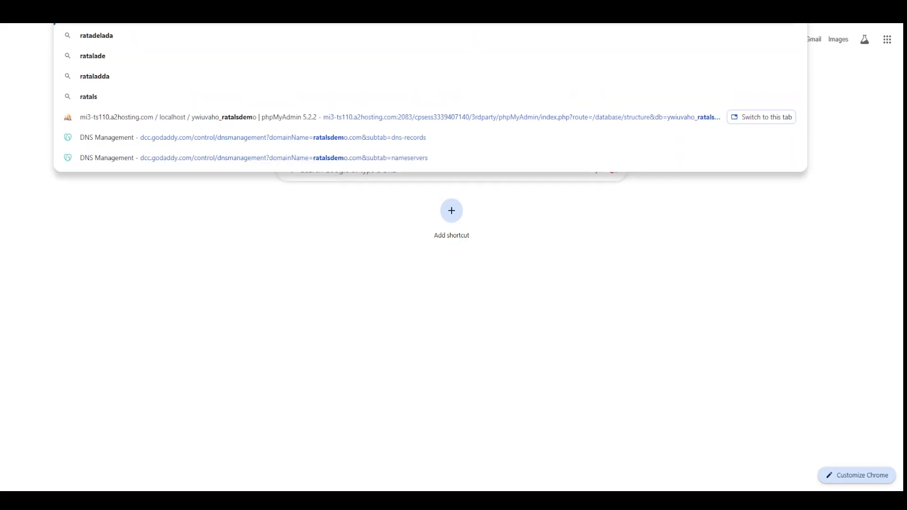
type("o.com")
key("Return")
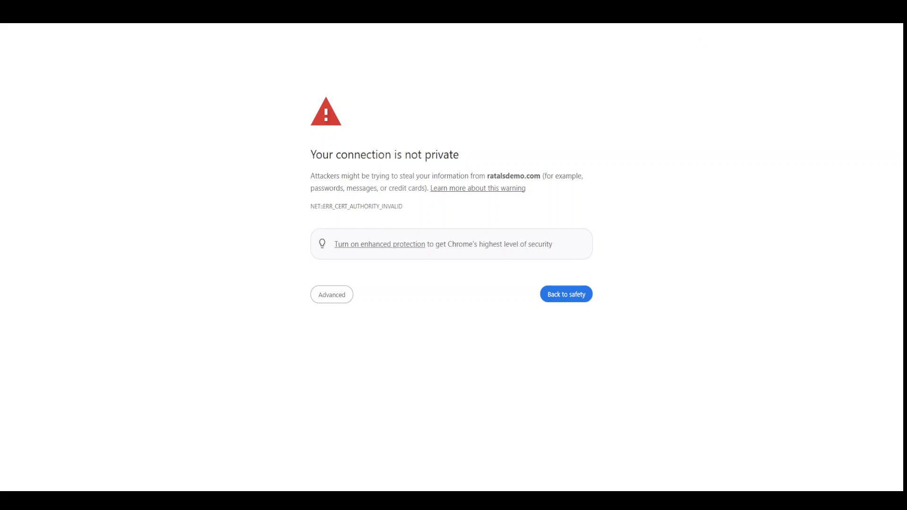
key("F11")
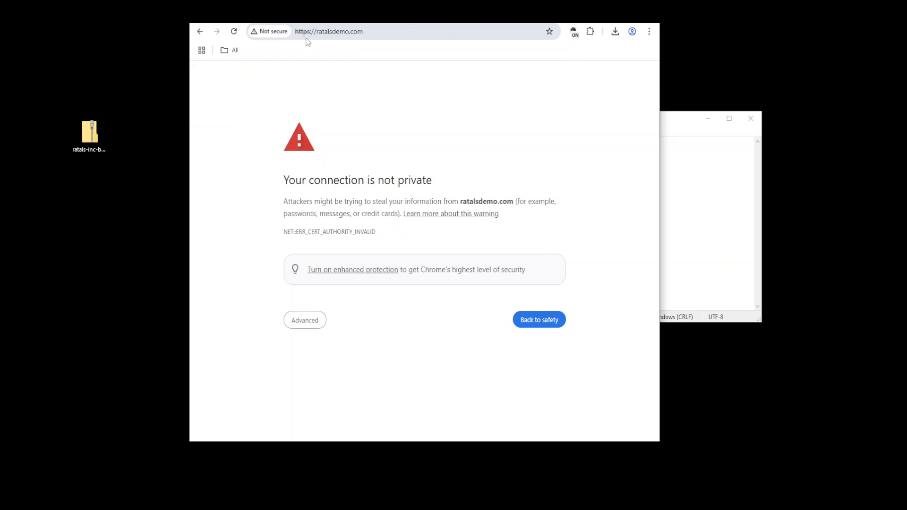
left_click_drag(311, 36, 295, 33)
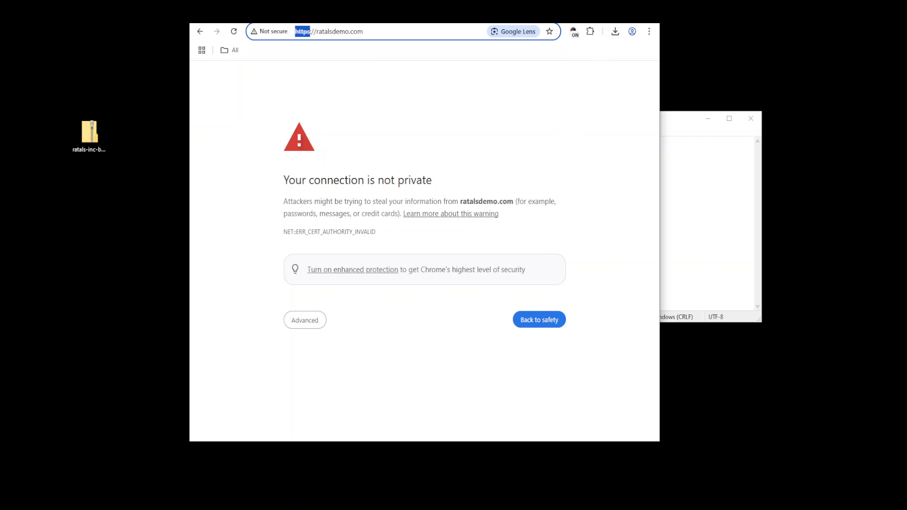
Step: Return to the cPanel tools page and open SSL/TLS Status from the Security section in a new tab
key("F11")
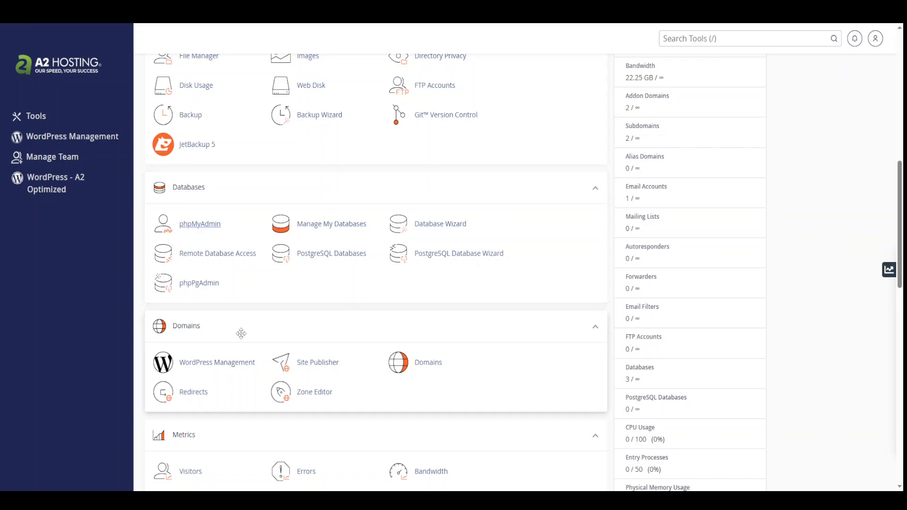
scroll(241, 334, "up", 2)
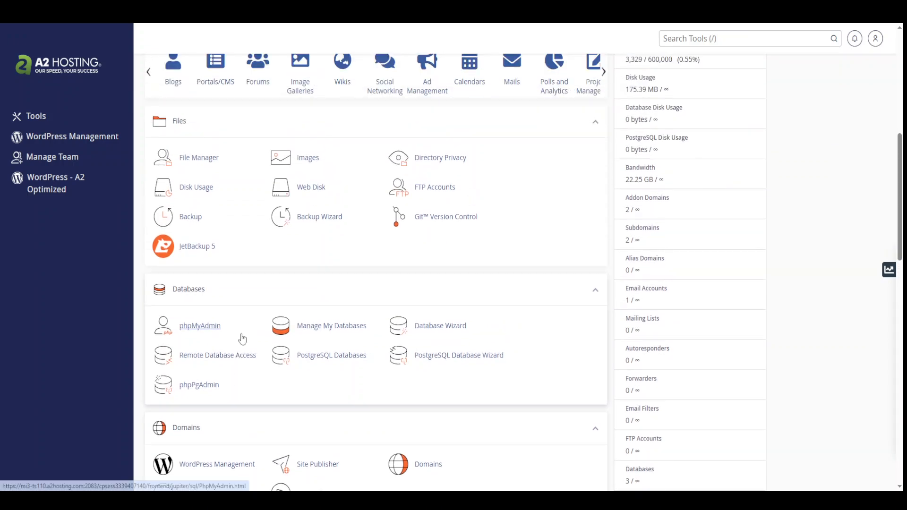
scroll(242, 337, "down", 1)
scroll(243, 339, "down", 10)
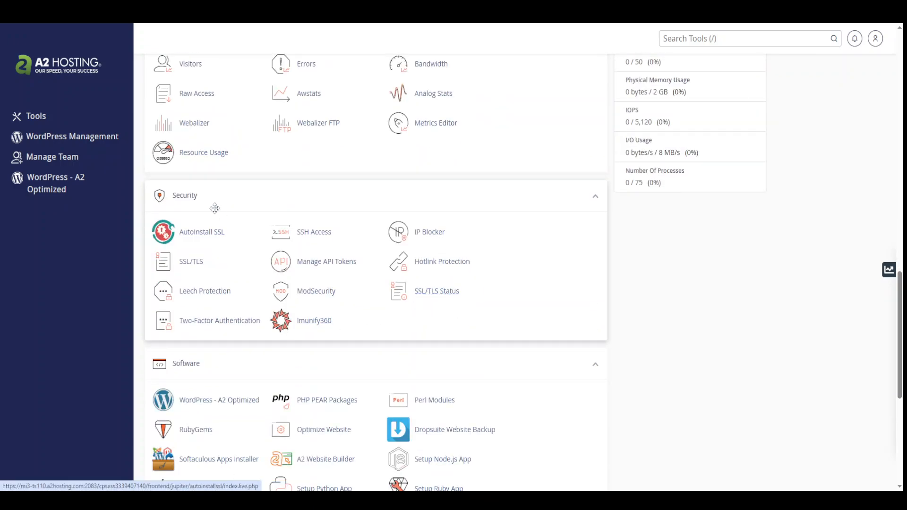
right_click(436, 289)
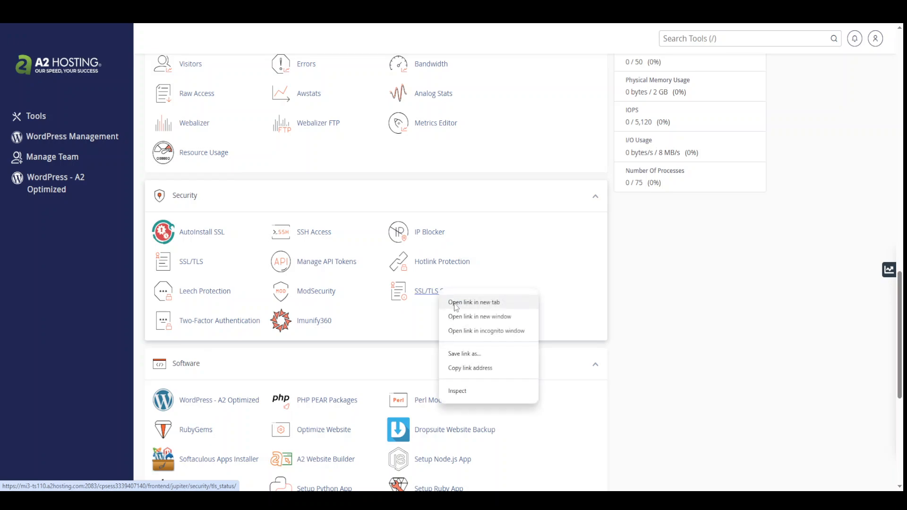
left_click(451, 301)
key("ctrl+Tab")
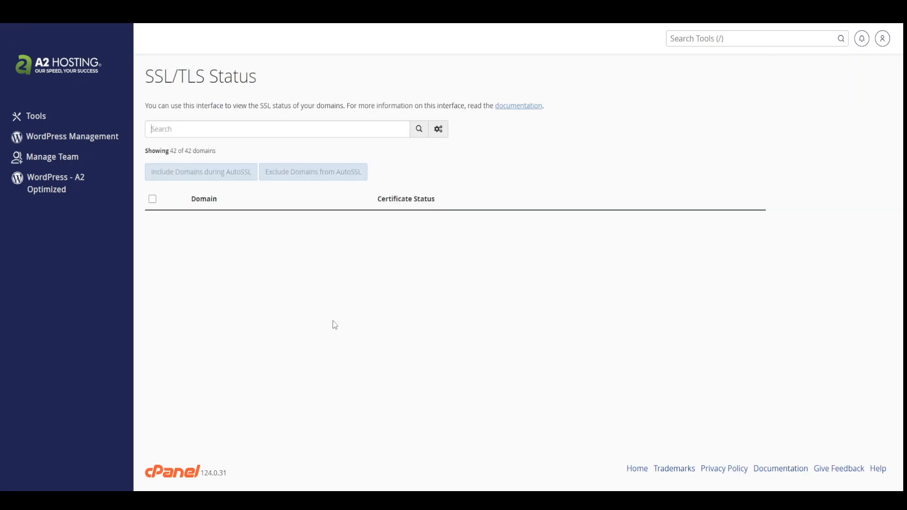
scroll(268, 297, "down", 10)
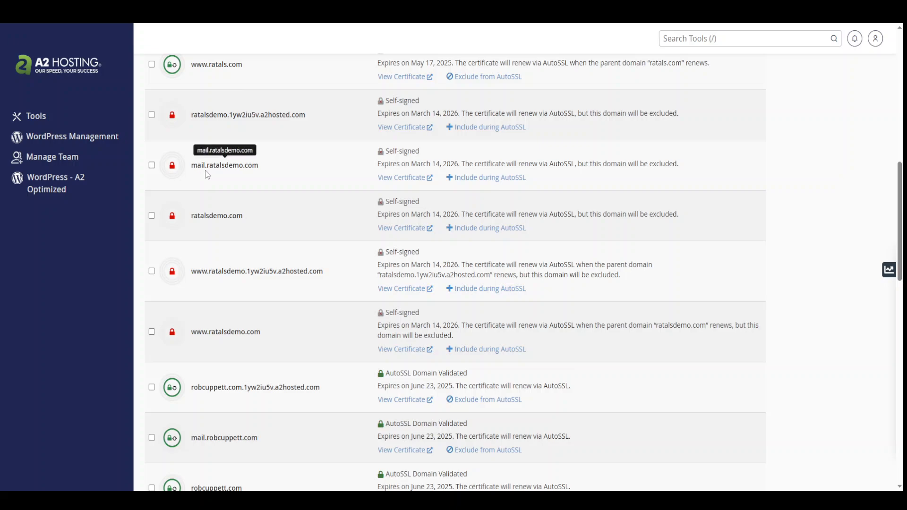
left_click(152, 166)
left_click(152, 215)
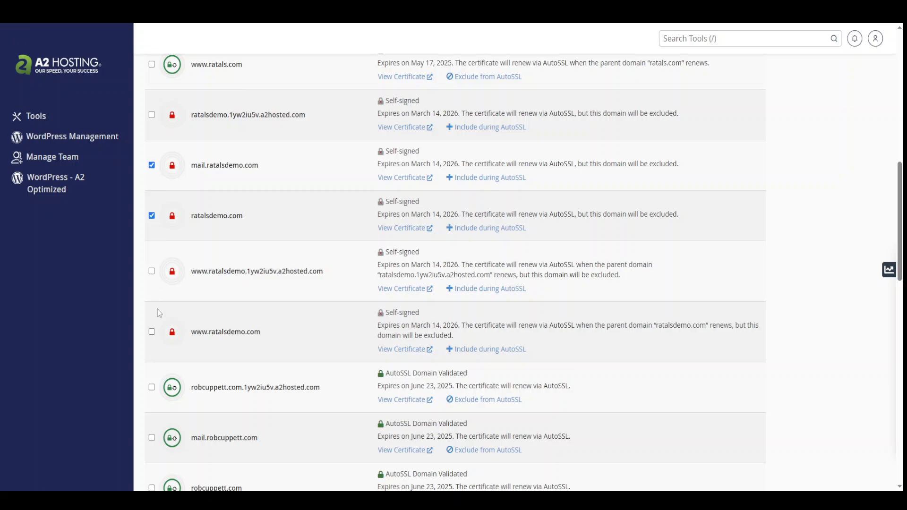
left_click(153, 332)
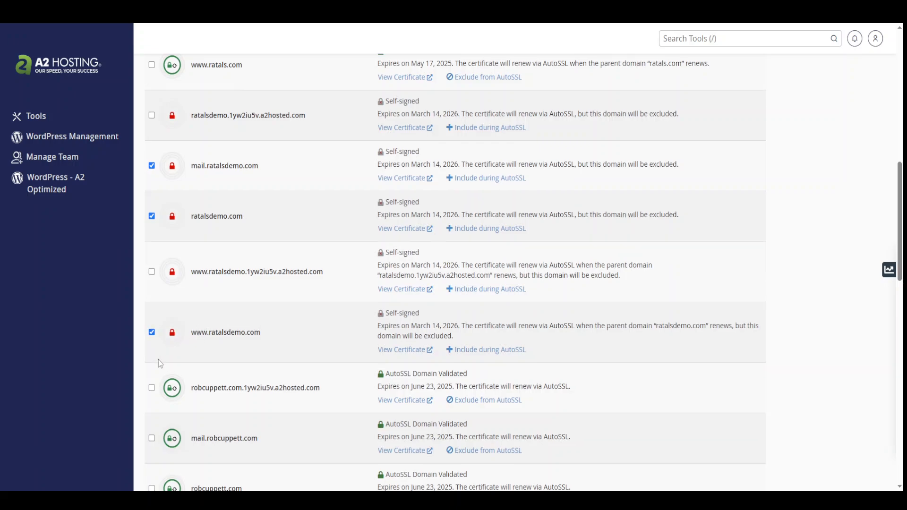
scroll(158, 359, "up", 1)
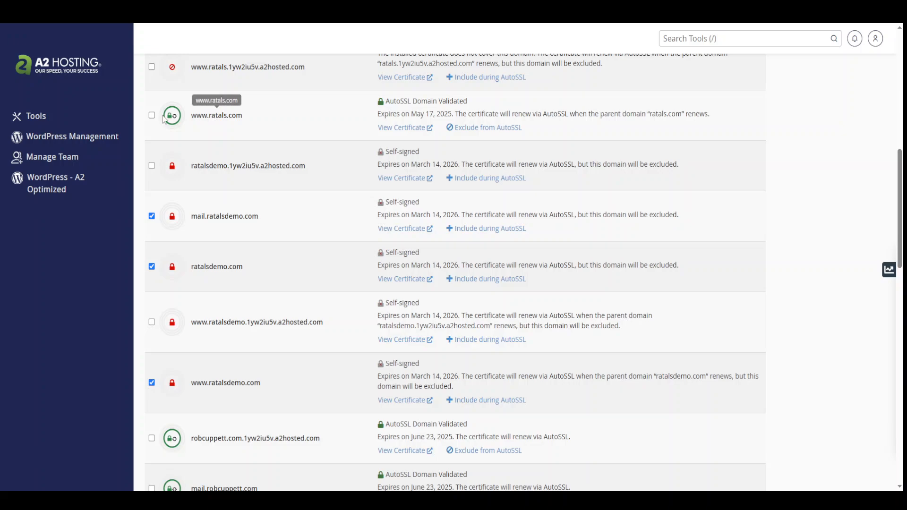
mouse_move(171, 119)
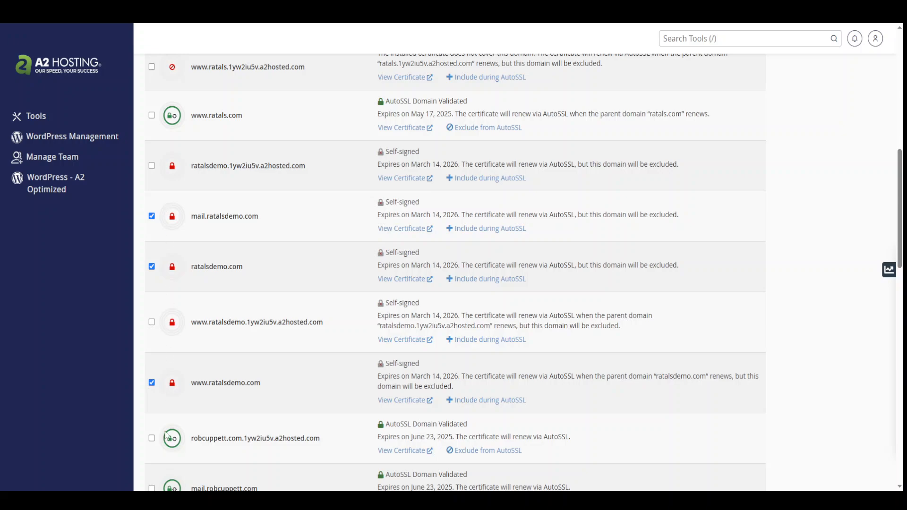
scroll(194, 339, "up", 8)
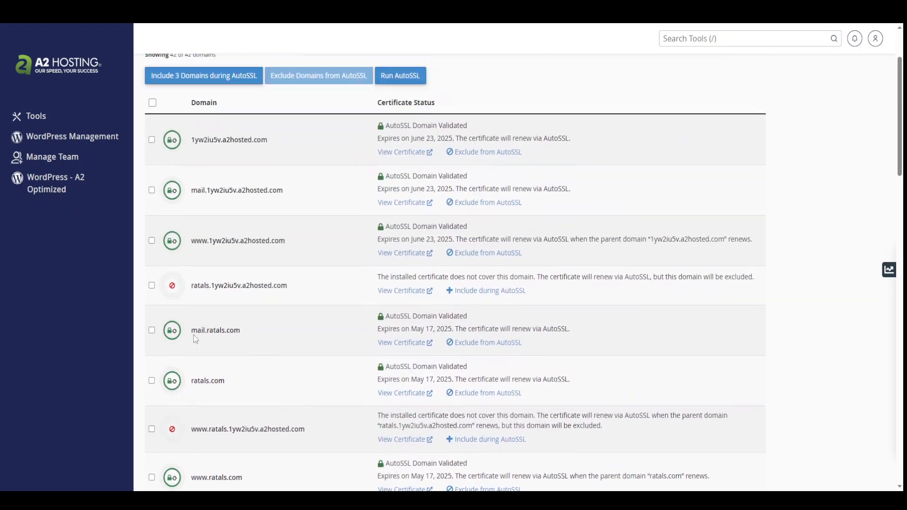
scroll(195, 339, "up", 2)
scroll(195, 339, "down", 10)
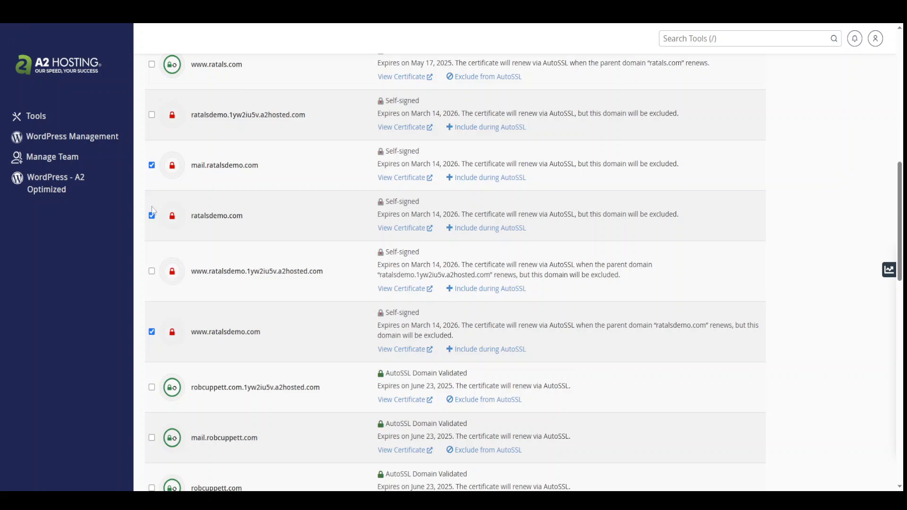
scroll(164, 350, "up", 10)
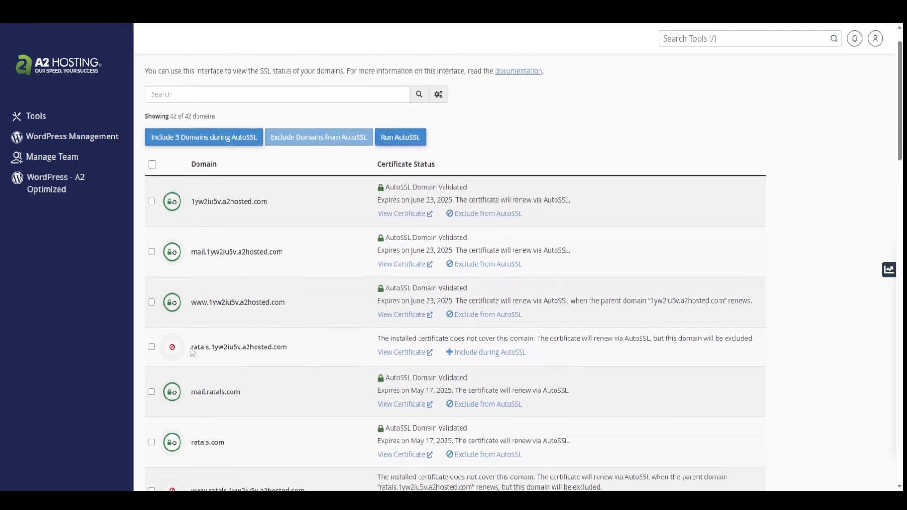
scroll(193, 353, "up", 1)
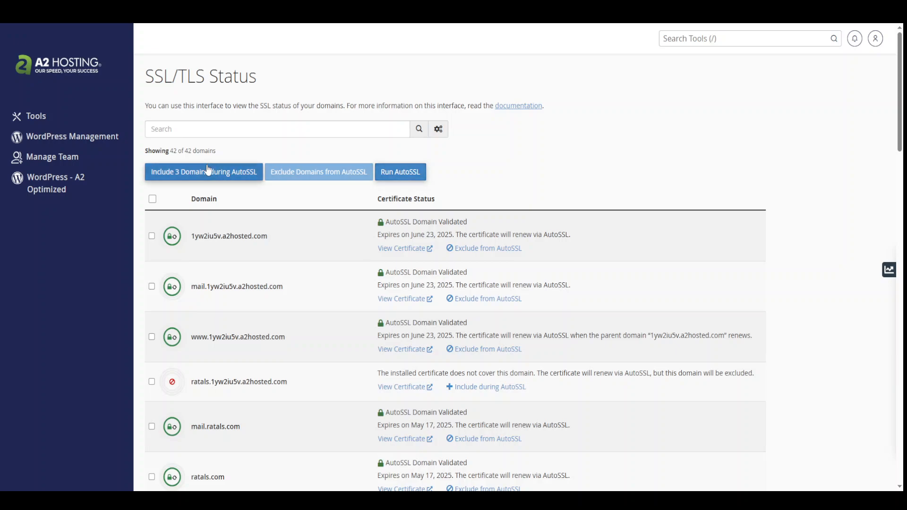
left_click(182, 173)
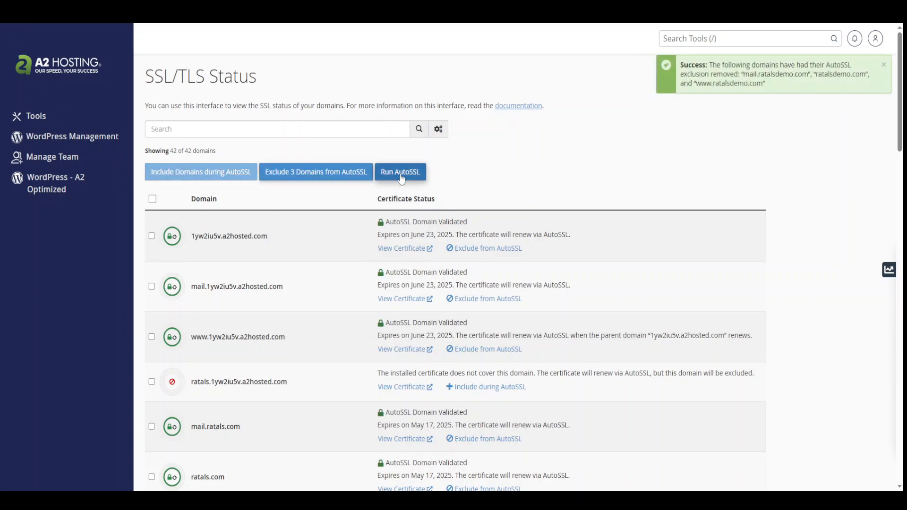
Step: Run AutoSSL for the account's domains and check the certificate status of the ratalsdemo.com entries
scroll(178, 430, "down", 8)
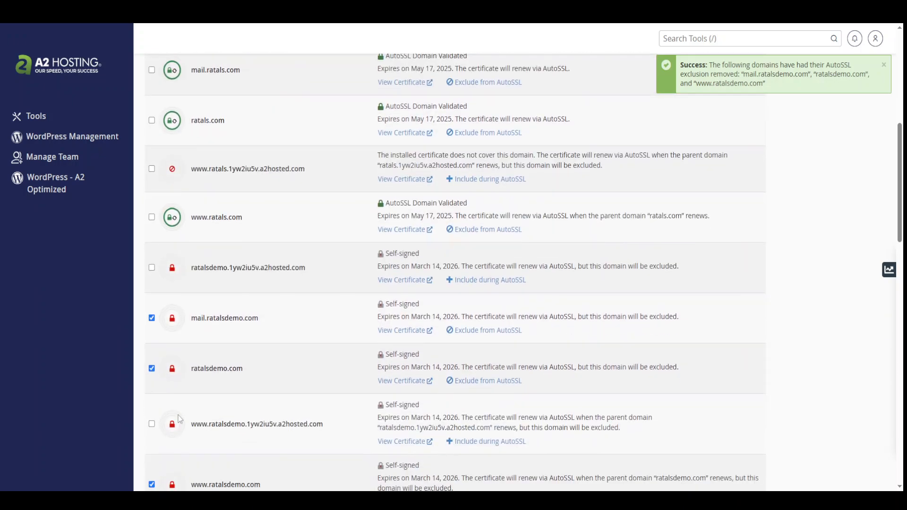
scroll(159, 422, "down", 2)
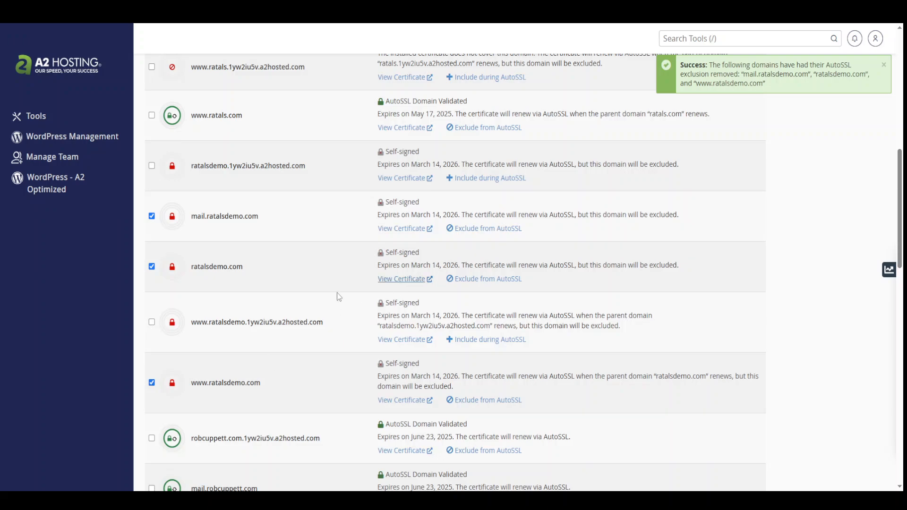
scroll(184, 402, "up", 10)
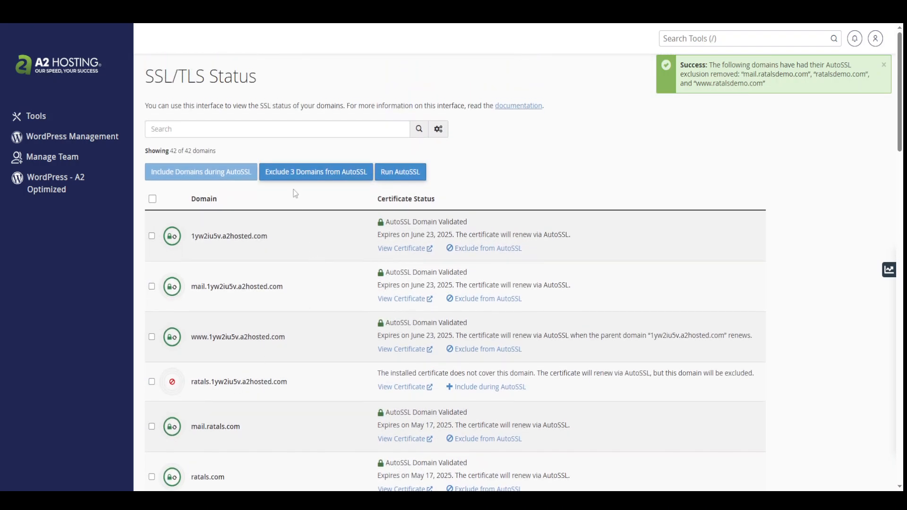
scroll(266, 352, "down", 7)
scroll(172, 391, "down", 1)
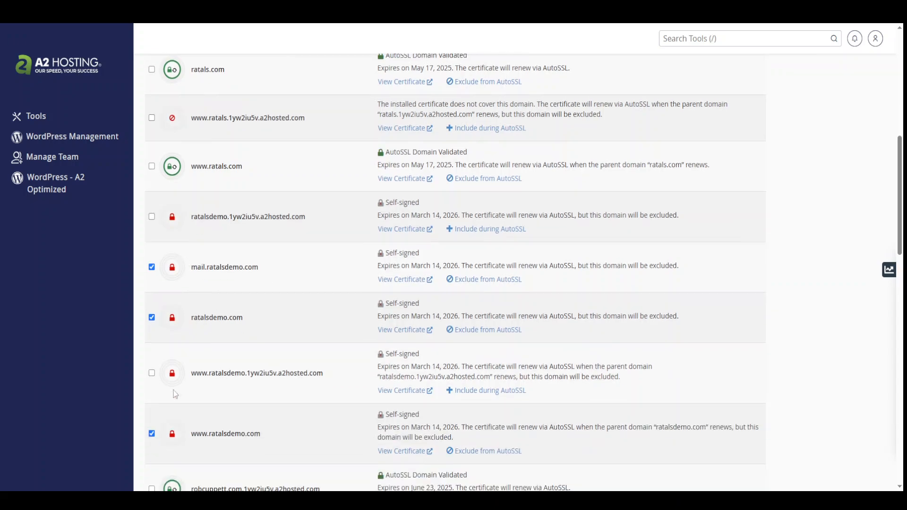
scroll(273, 365, "up", 8)
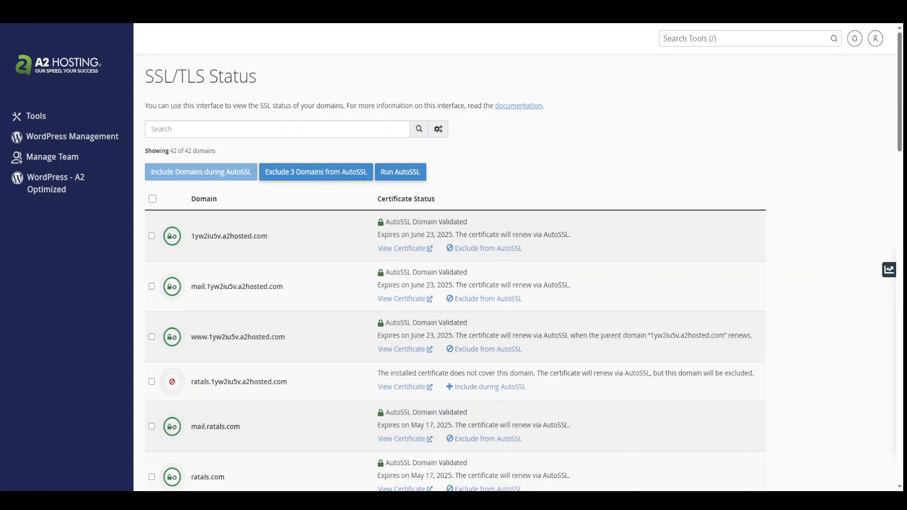
left_click(407, 175)
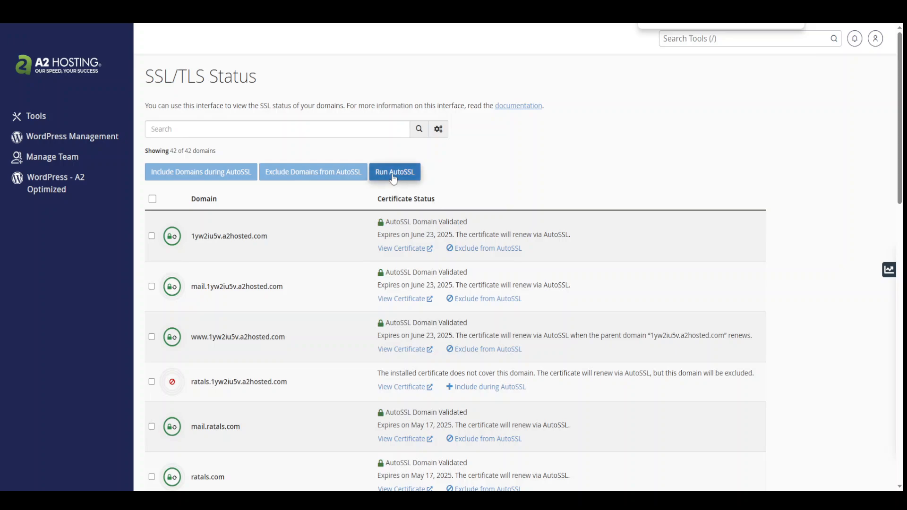
scroll(215, 320, "down", 7)
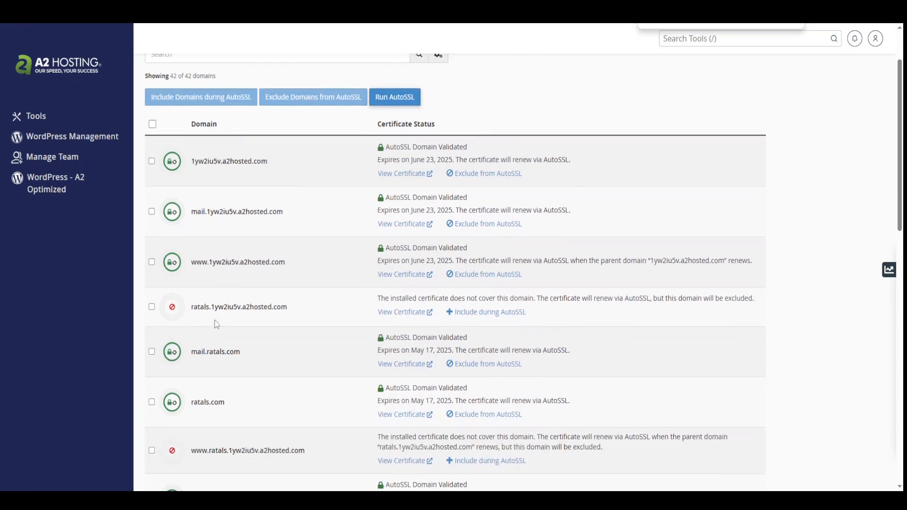
scroll(231, 314, "down", 7)
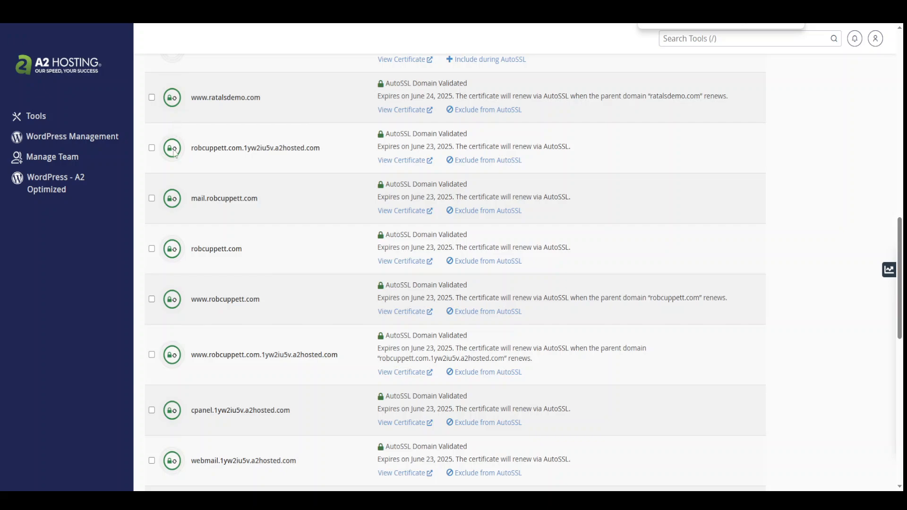
scroll(198, 229, "up", 2)
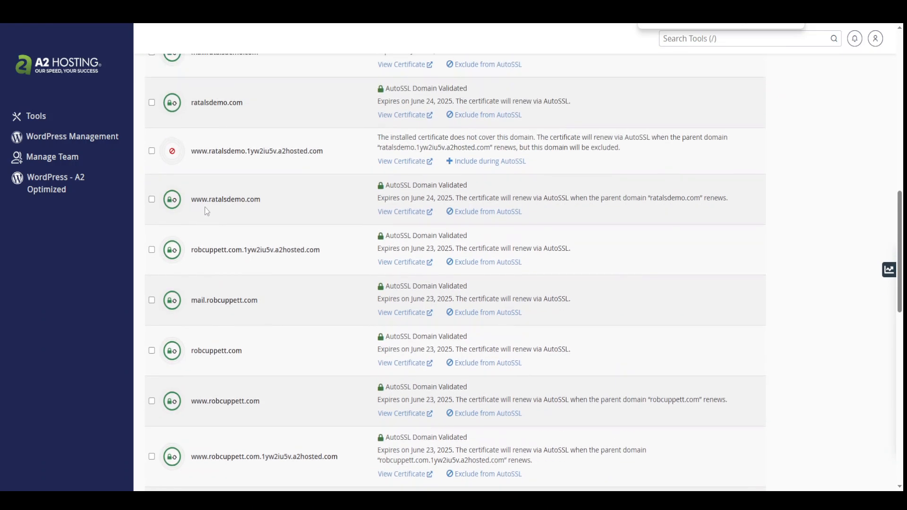
scroll(198, 110, "up", 1)
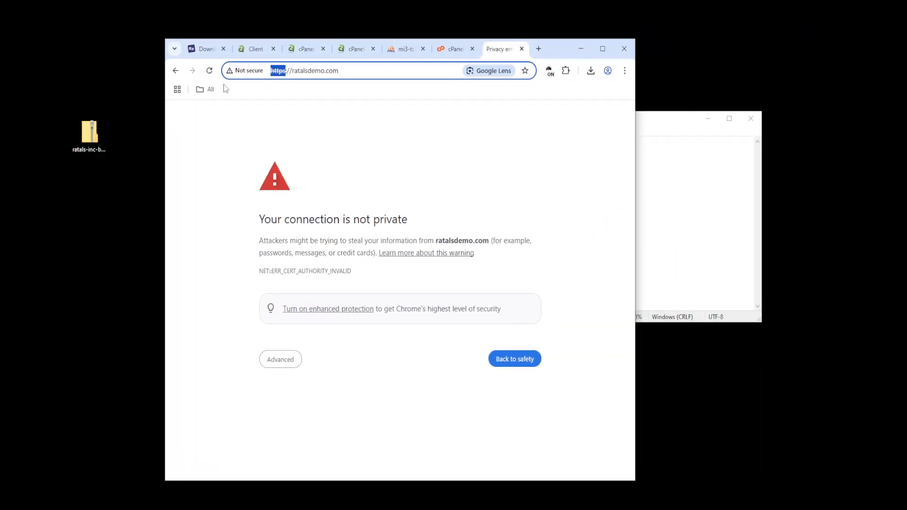
Step: Reload ratalsdemo.com in its browser tab and examine the https part of its address
left_click(209, 71)
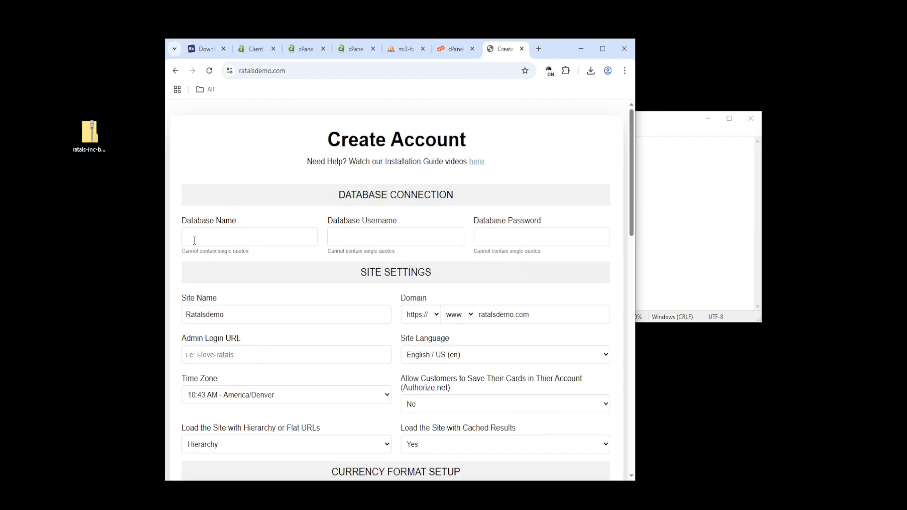
left_click(259, 73)
left_click(274, 71)
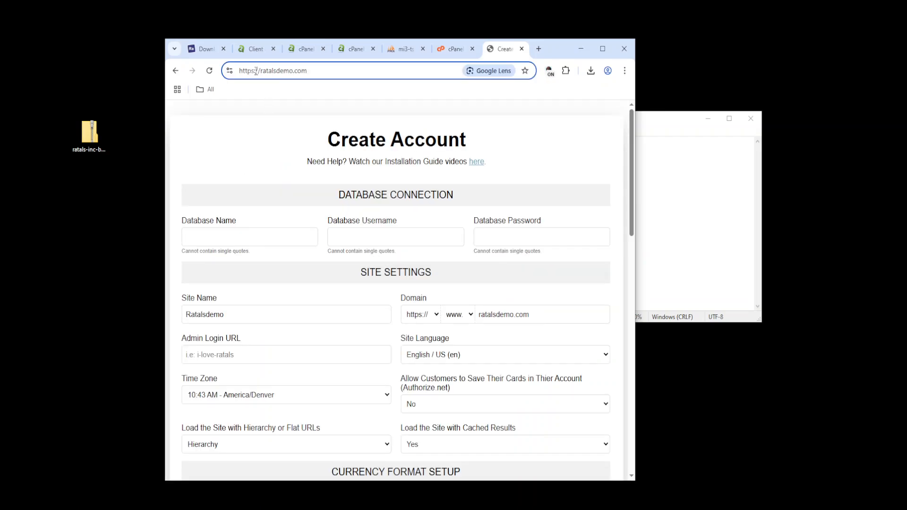
left_click_drag(256, 71, 243, 70)
left_click(258, 170)
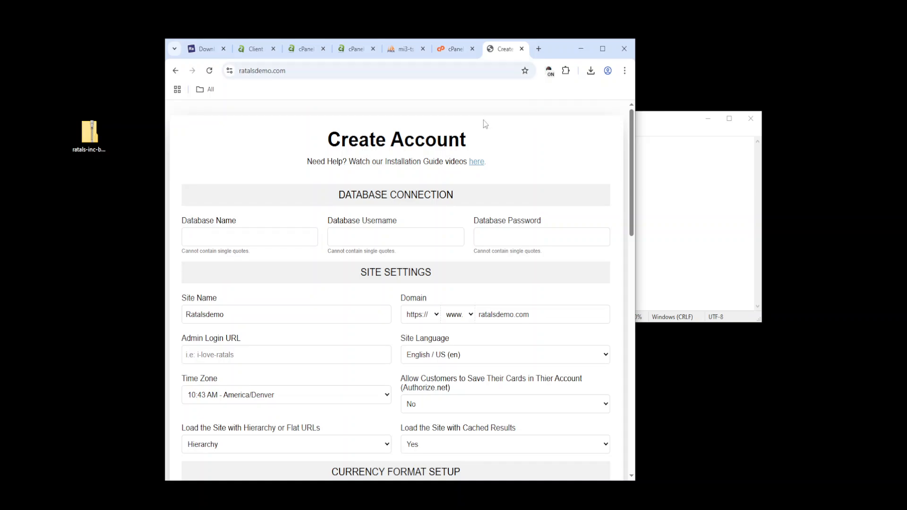
Step: Maximize the browser window and review all sections of the Create Account form, from Database Connection to Create Login Credentials
left_click(603, 48)
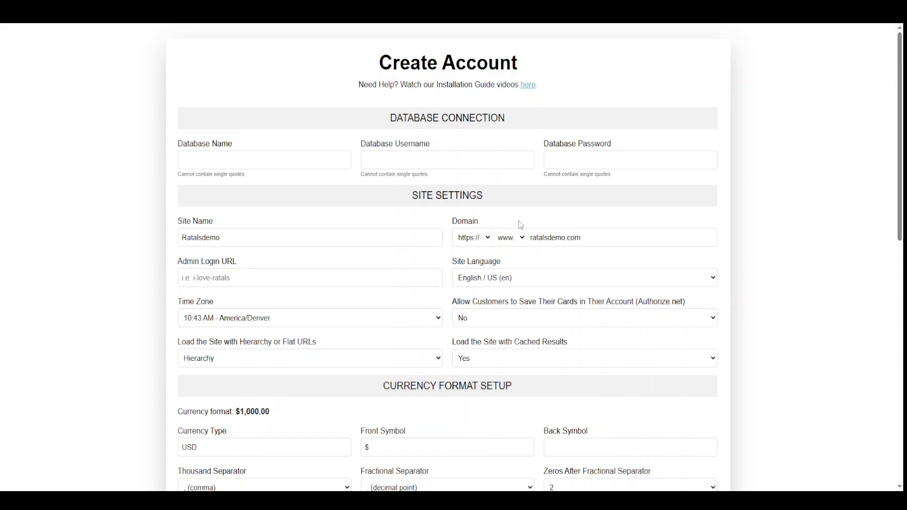
scroll(520, 225, "down", 2)
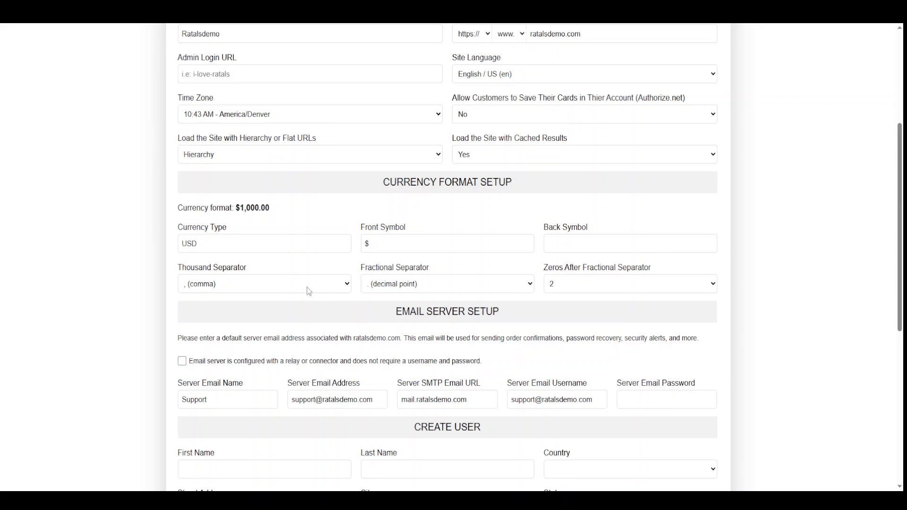
scroll(280, 295, "up", 3)
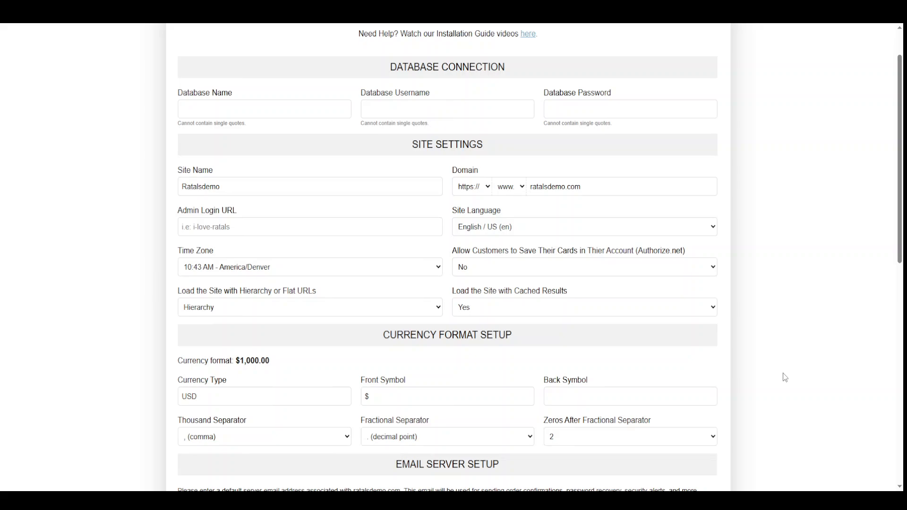
scroll(782, 379, "down", 4)
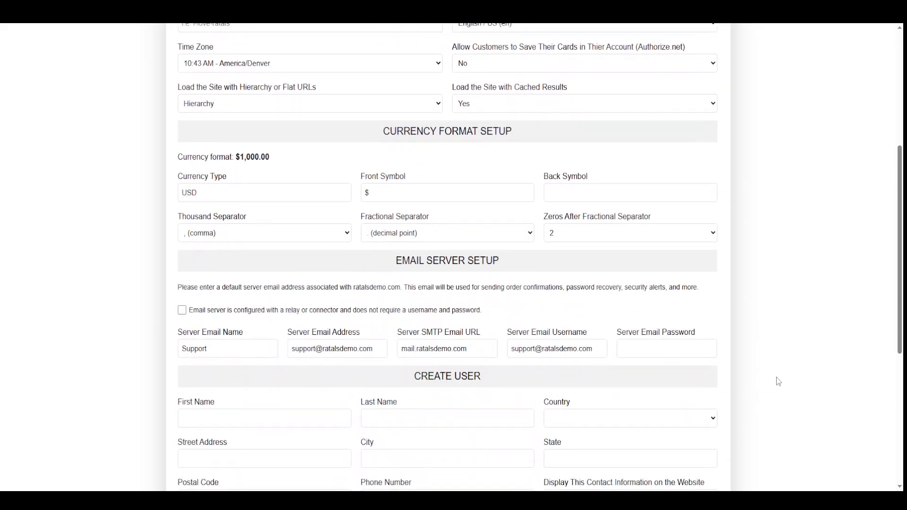
scroll(776, 378, "down", 5)
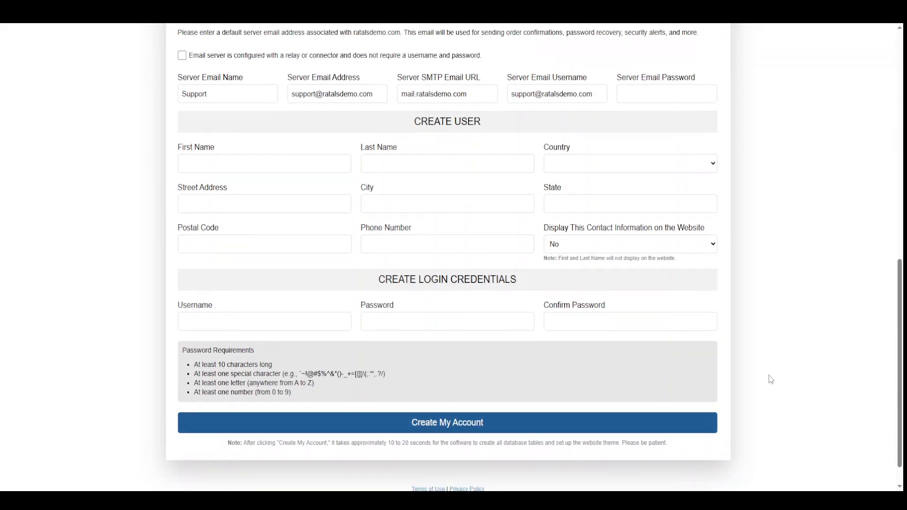
scroll(771, 379, "up", 10)
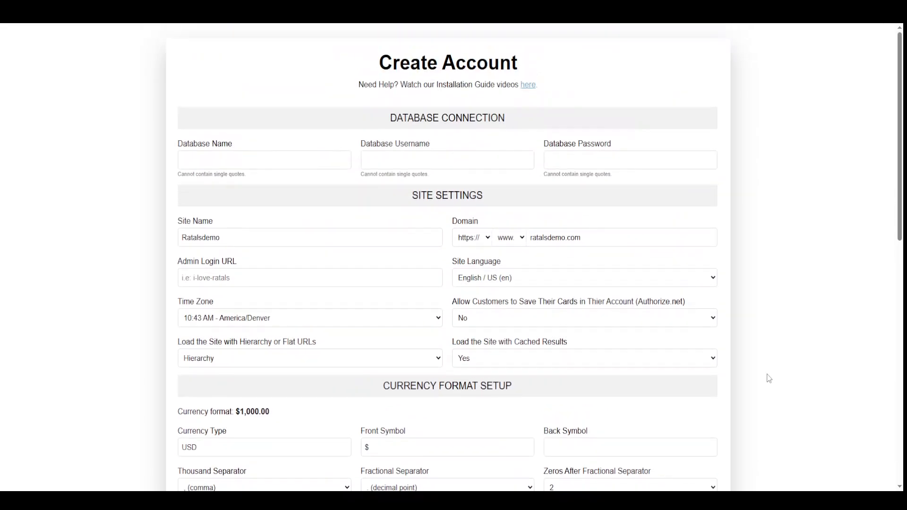